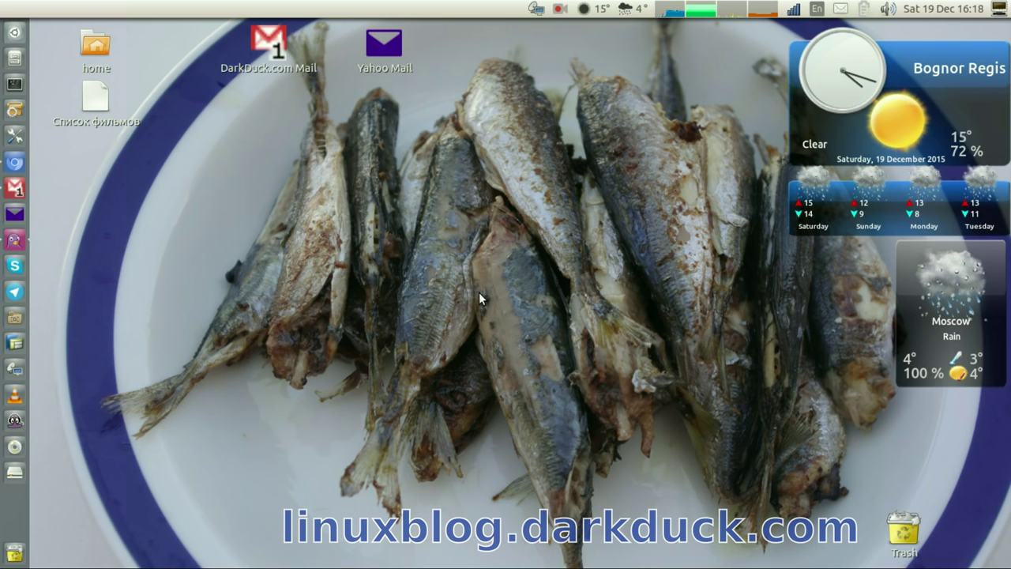
Launch Synaptic Package Manager and authenticate with the account password
click(12, 113)
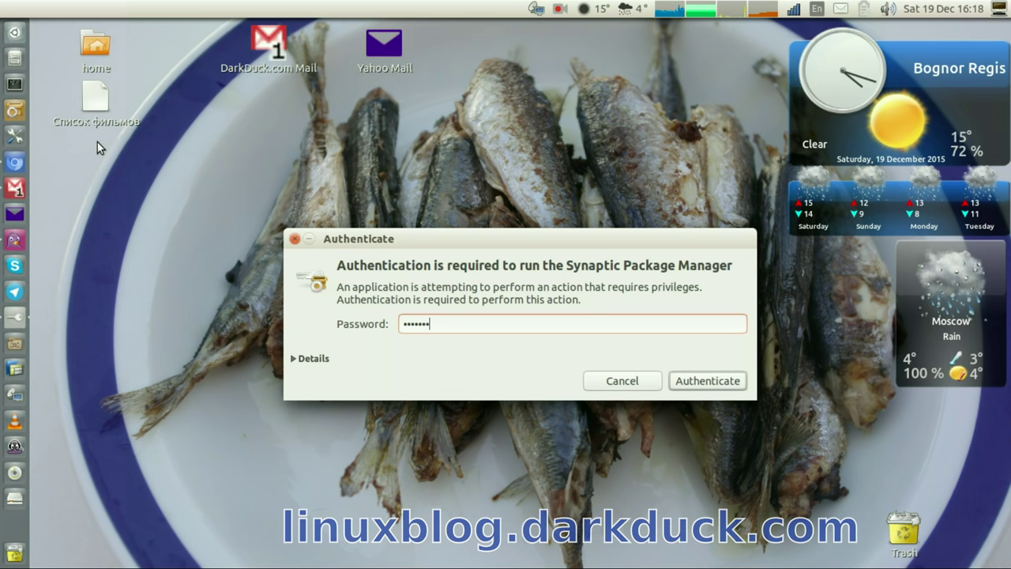
key(Return)
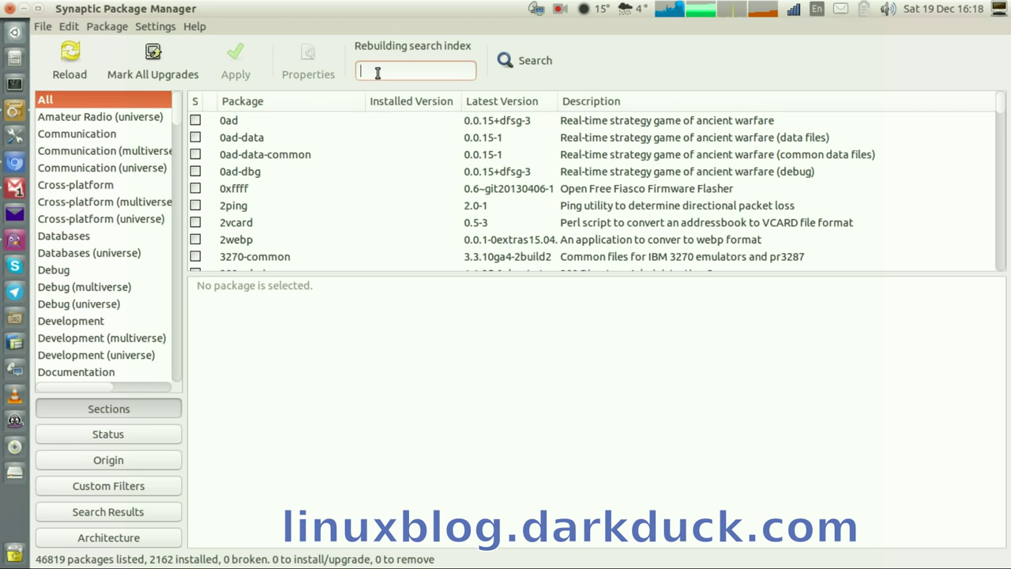
Filter the package list by "linux-hea" and sort it by status to bring the installed packages first
text(linu)
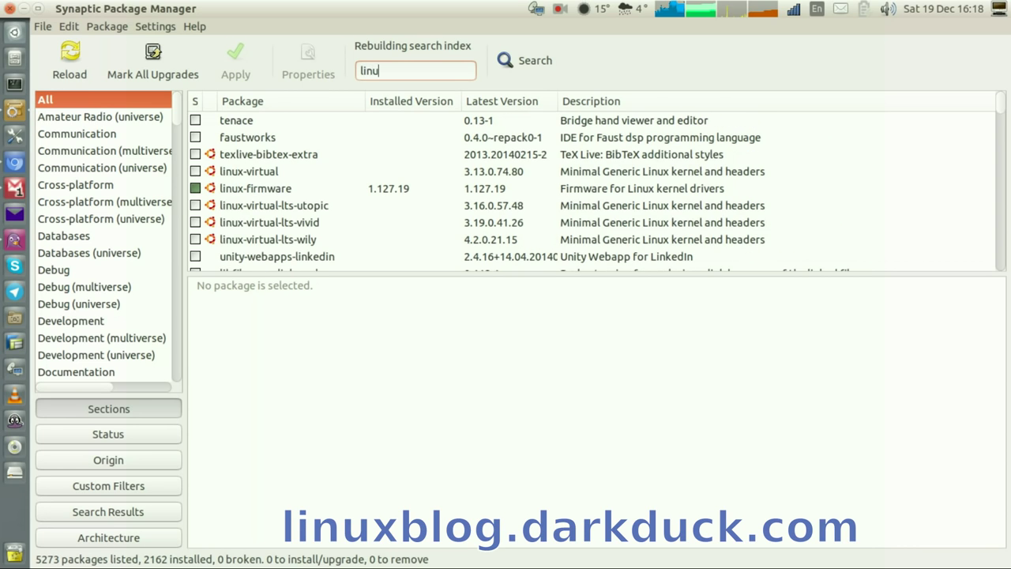
text(x-hea)
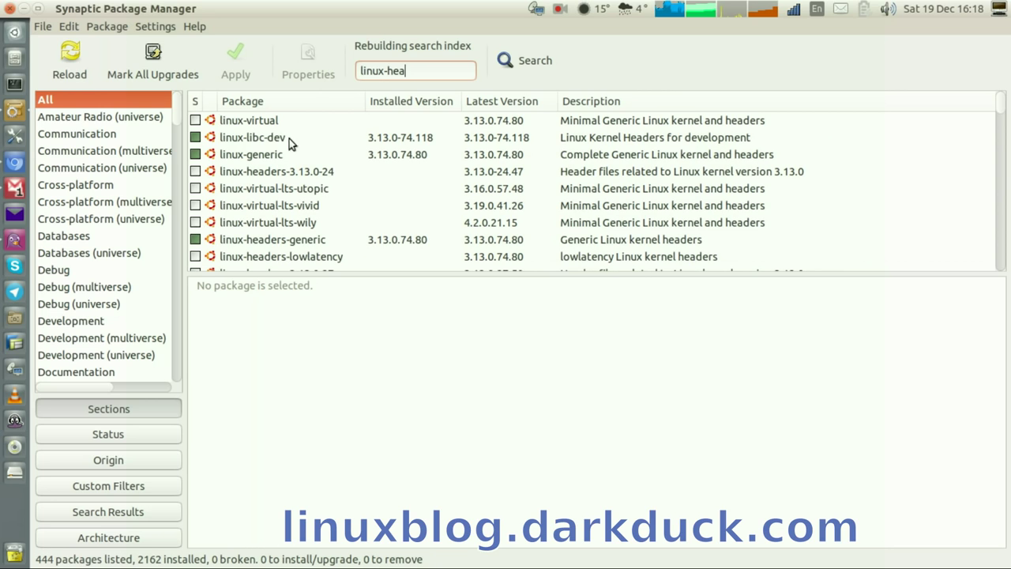
click(196, 103)
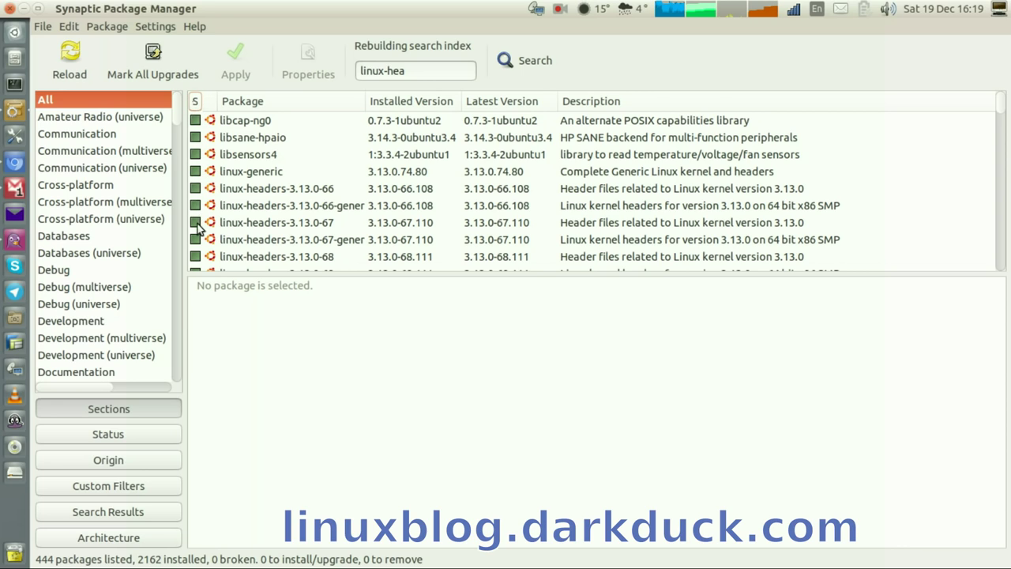
Mark linux-headers-3.13.0-66 and linux-headers-3.13.0-66-generic for complete removal, accepting the additional required changes
click(276, 192)
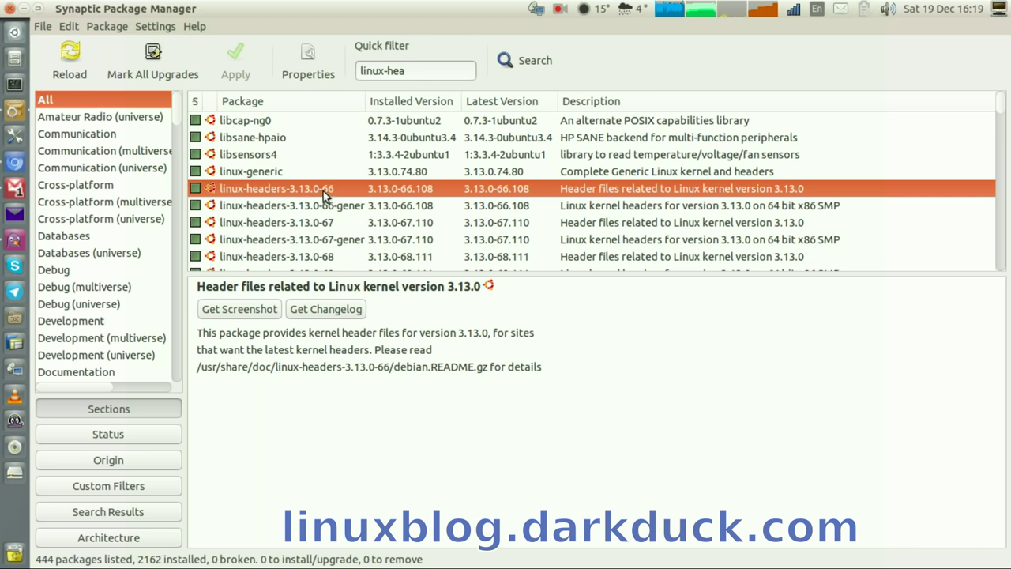
scroll(288, 197, down, 3)
scroll(292, 205, down, 4)
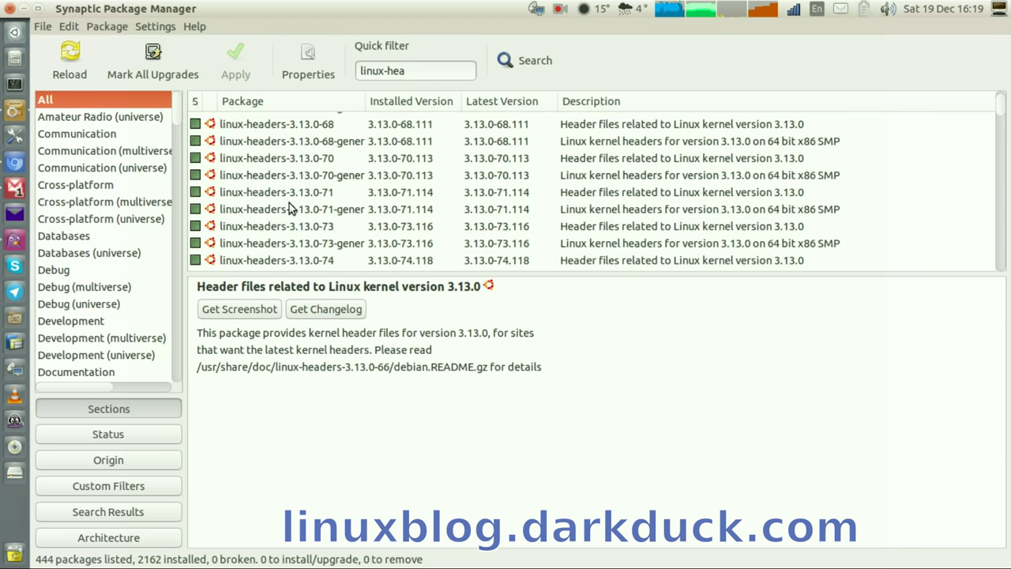
scroll(286, 207, up, 4)
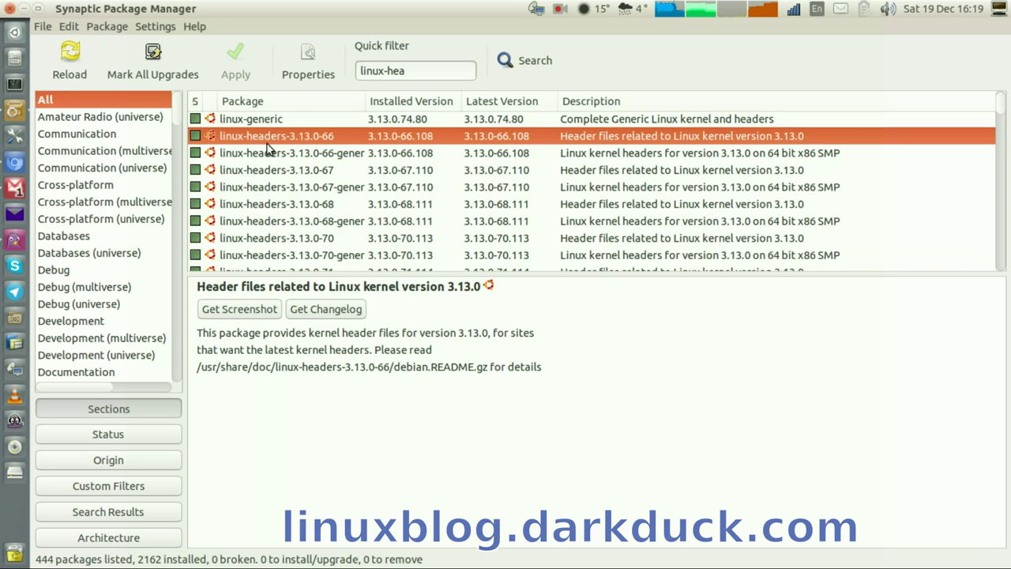
scroll(277, 164, down, 3)
scroll(282, 166, up, 3)
right_click(260, 140)
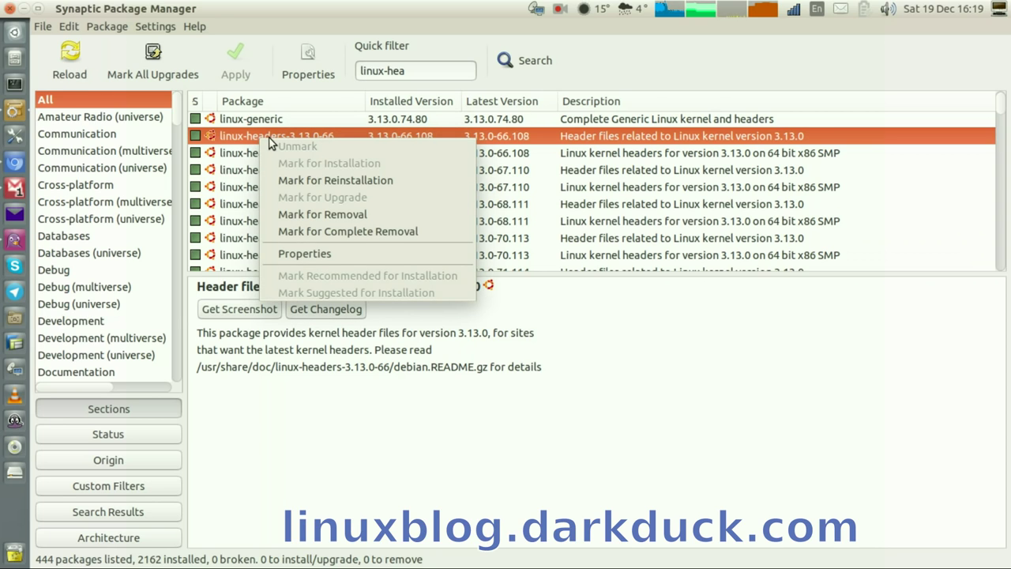
click(302, 231)
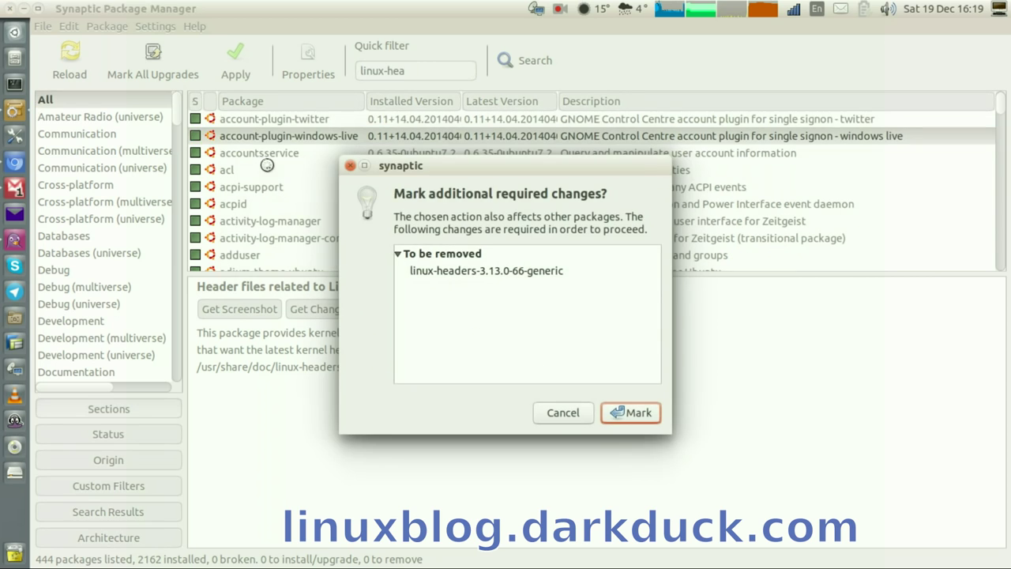
click(636, 414)
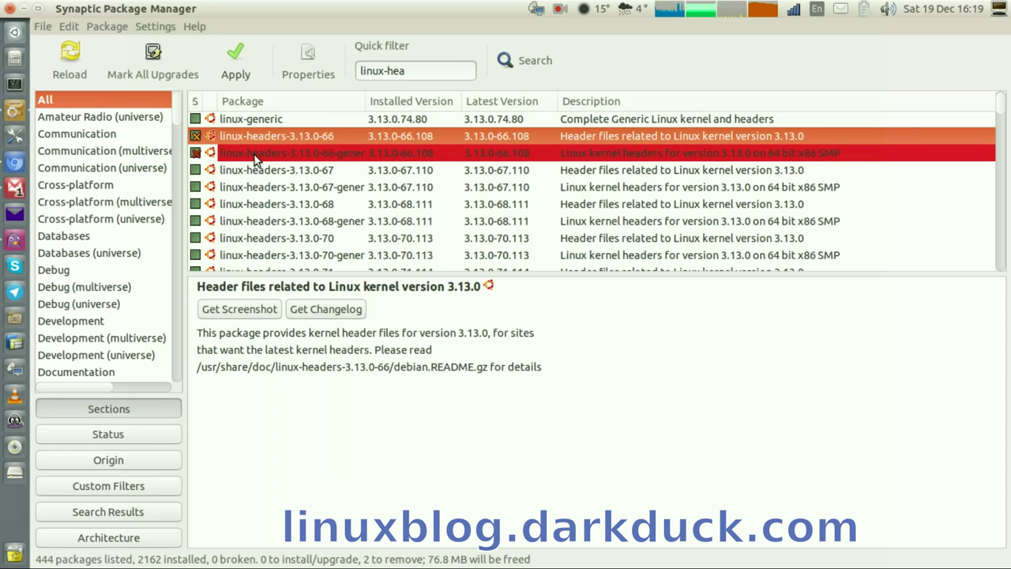
right_click(294, 152)
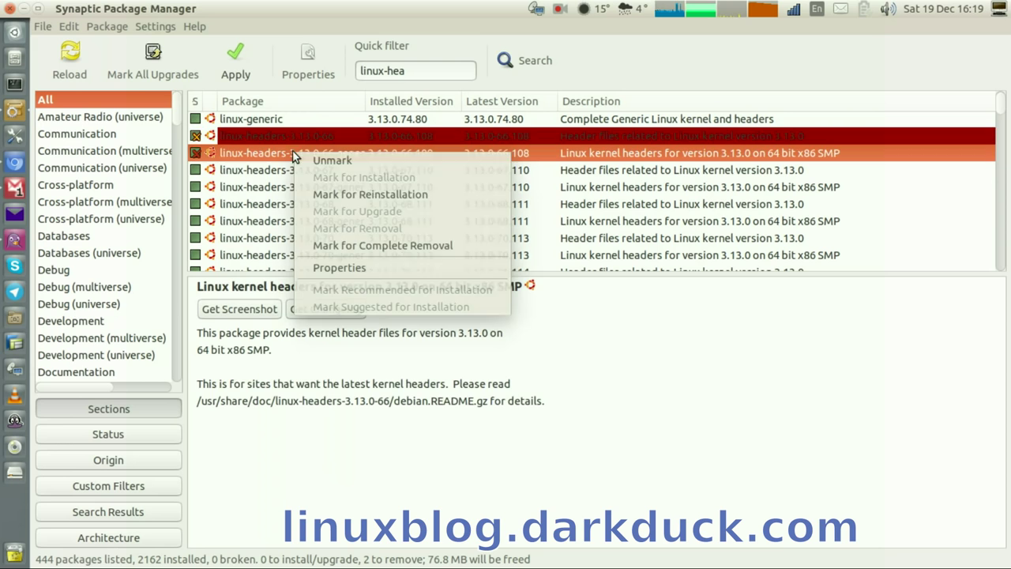
click(368, 245)
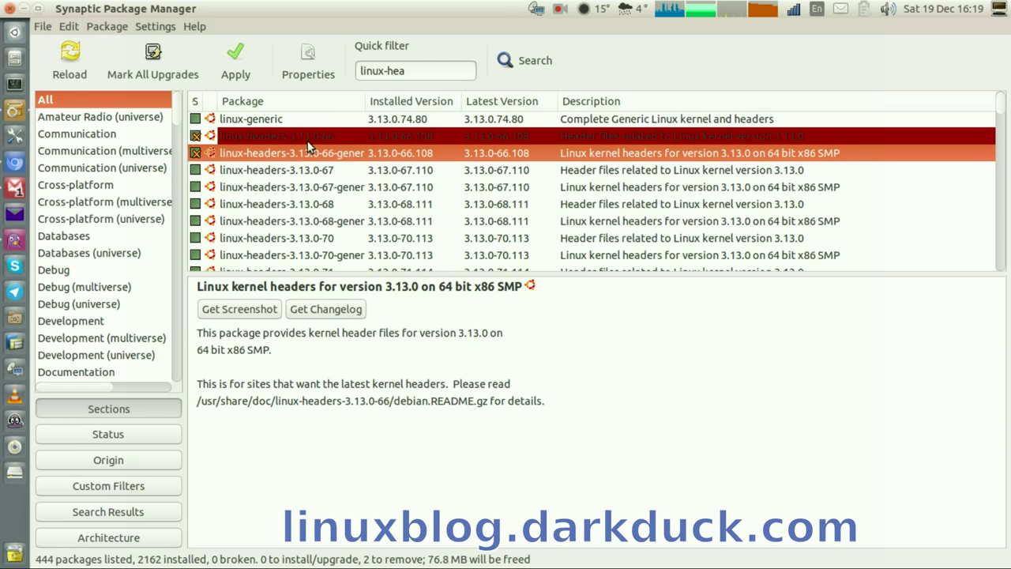
key(Delete)
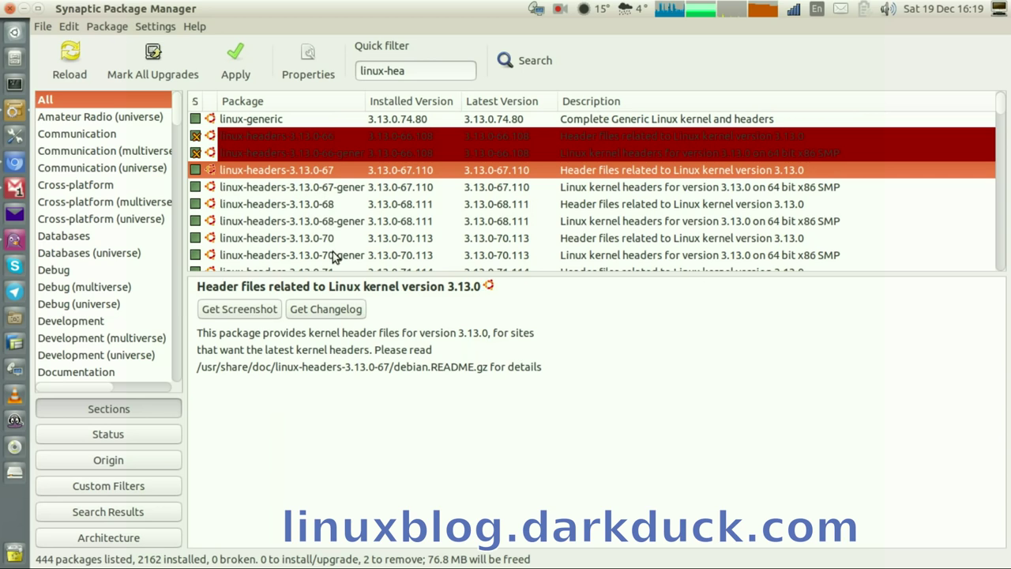
shift+click(333, 254)
right_click(333, 247)
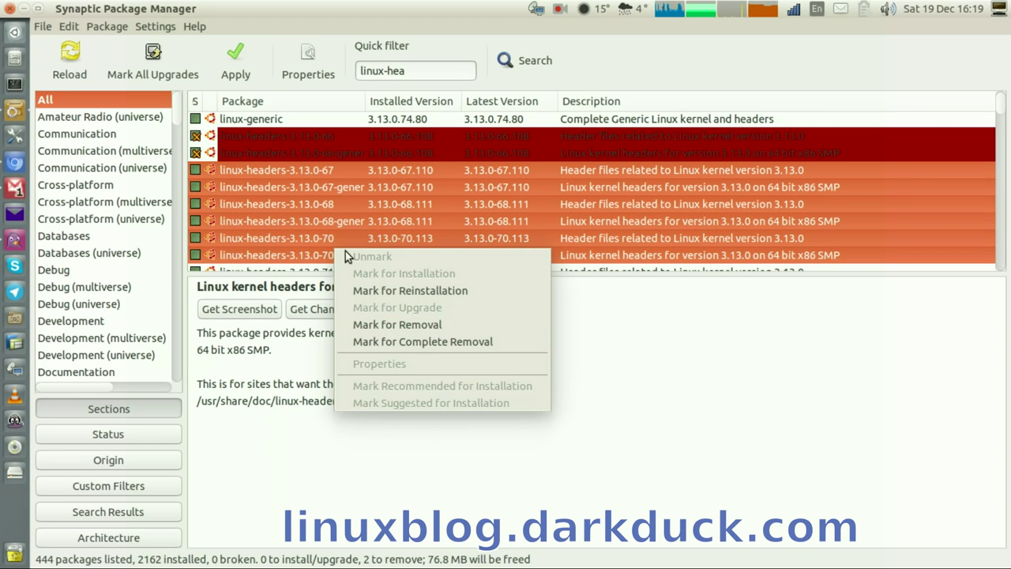
click(288, 132)
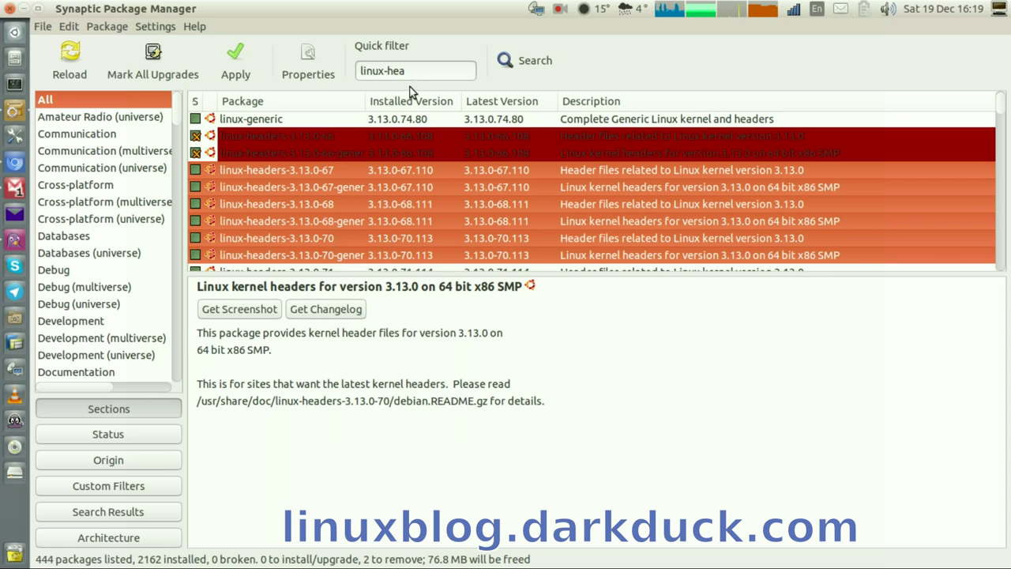
click(255, 172)
click(276, 152)
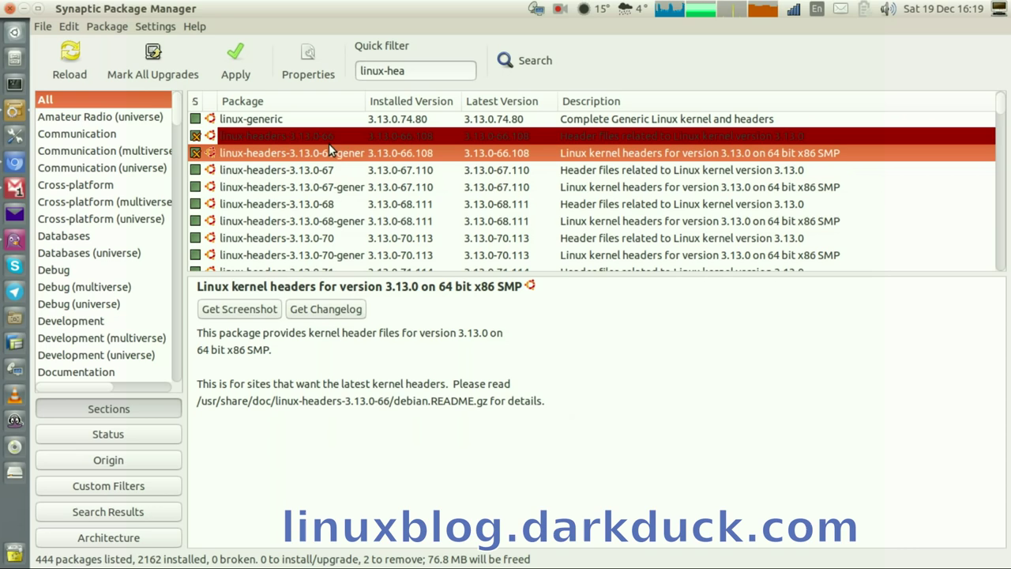
Change the quick filter to "linux-imag" to list the kernel image packages
click(428, 75)
key(BackSpace)
key(BackSpace)
text(i)
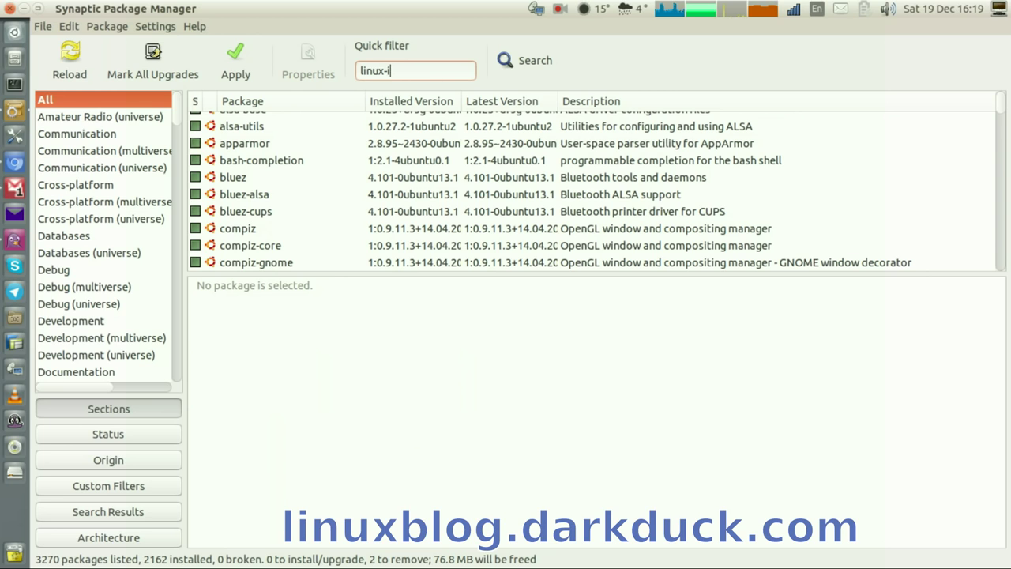
text(mag)
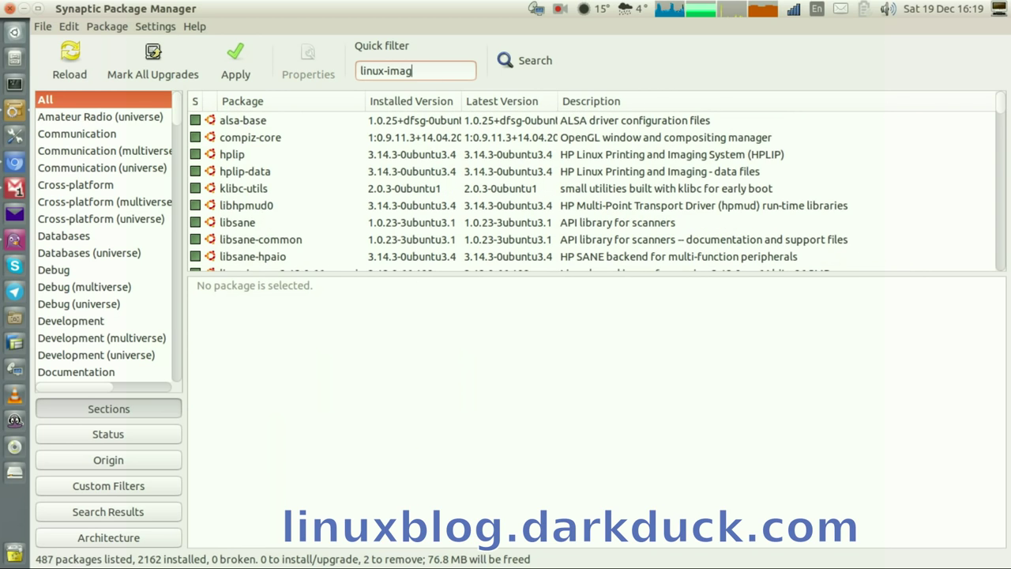
Mark linux-image-3.13.0-66-generic for complete removal and accept the additional required removals
scroll(274, 150, down, 2)
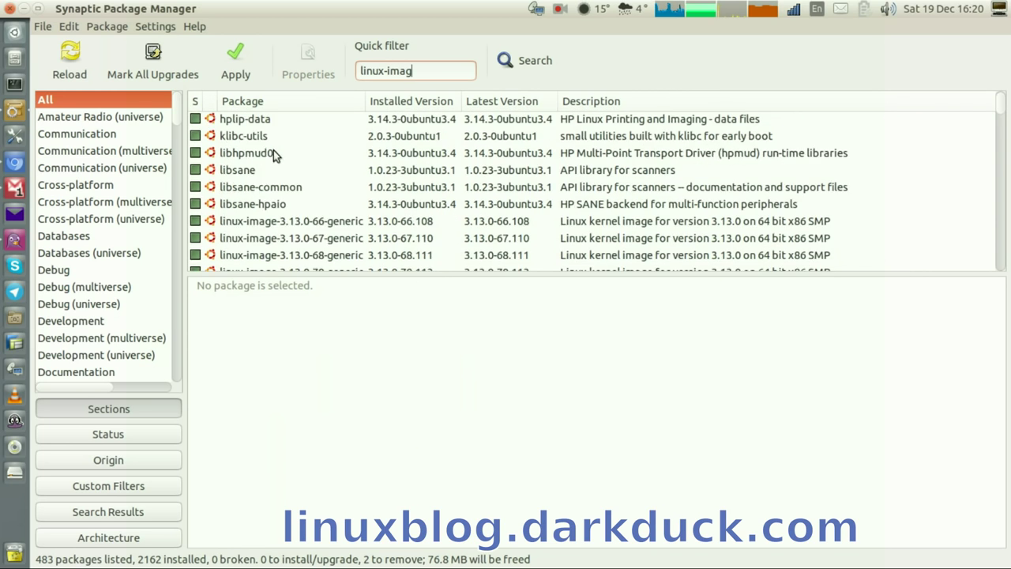
click(352, 195)
scroll(354, 198, down, 2)
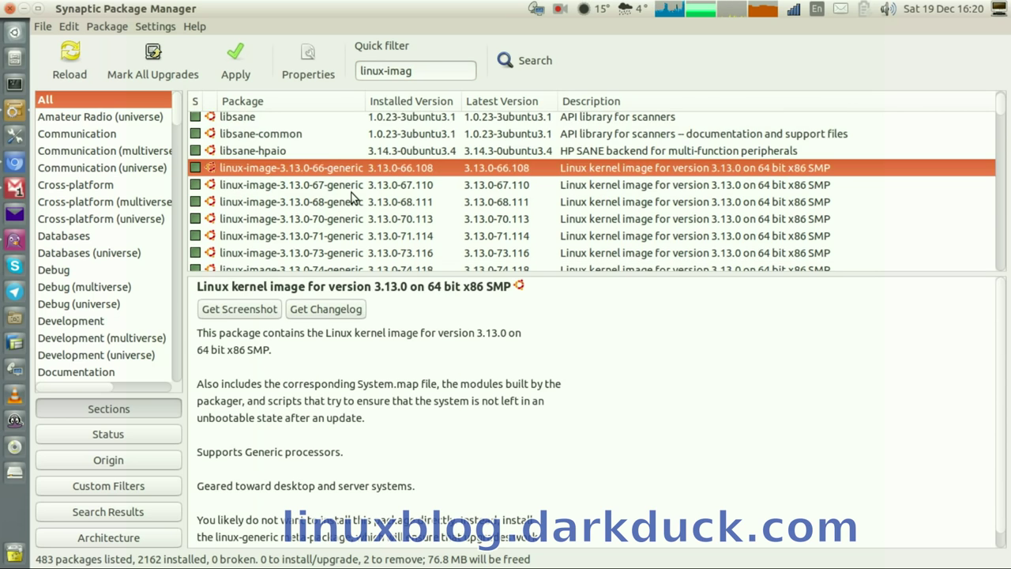
scroll(352, 198, down, 2)
scroll(351, 193, up, 3)
right_click(255, 167)
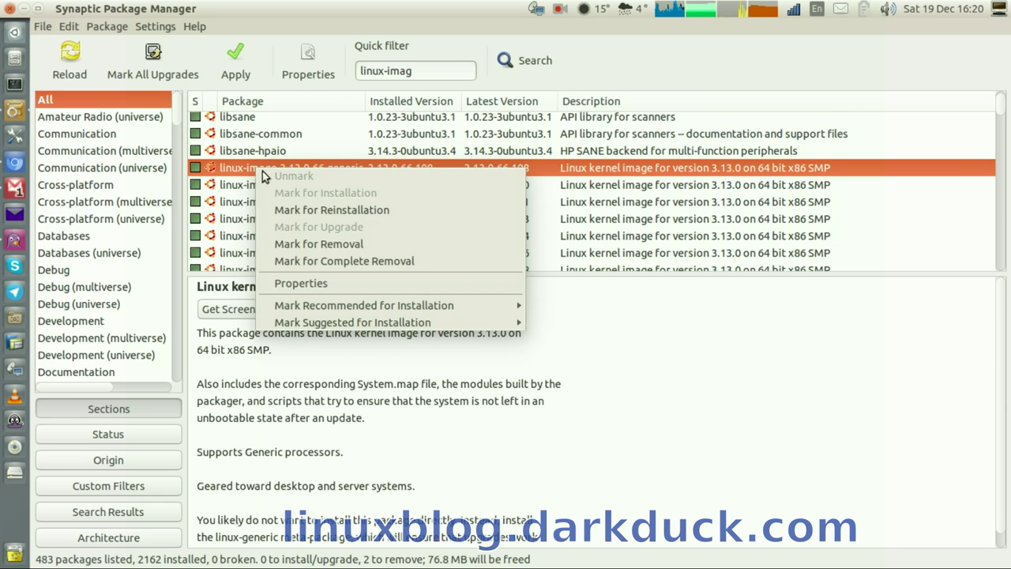
click(316, 260)
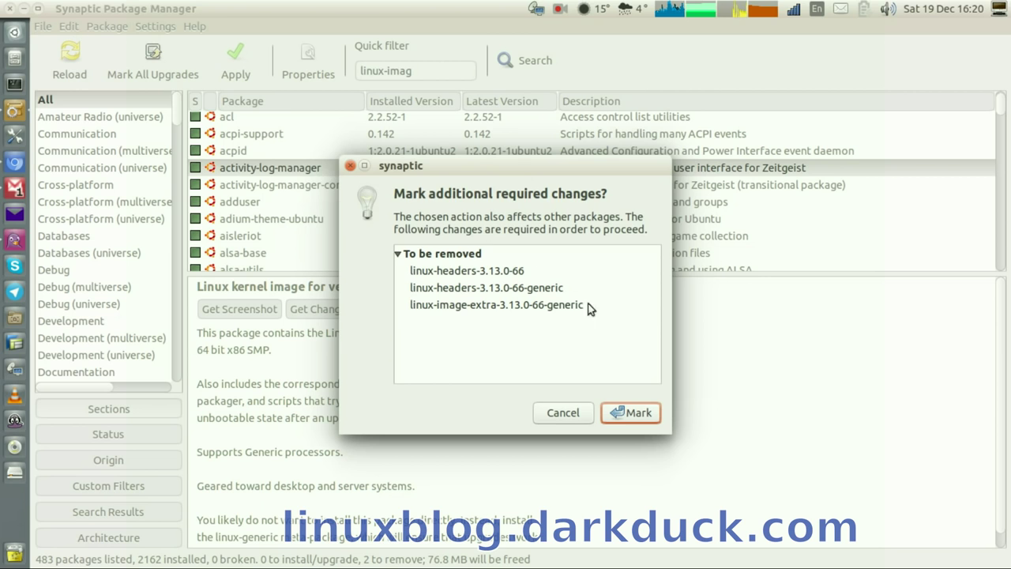
click(630, 413)
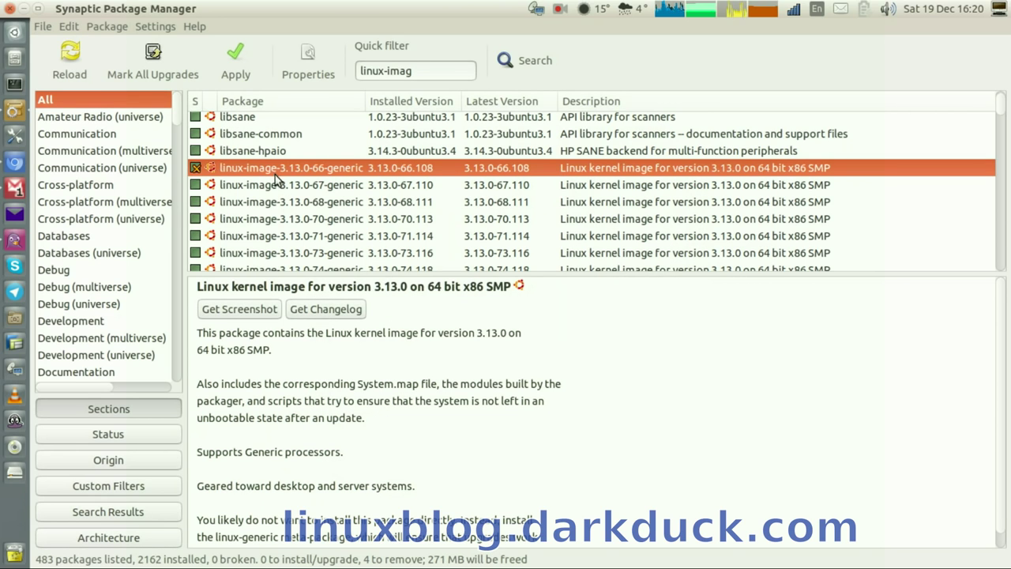
Mark the matching linux-image-extra-3.13.0-66-generic package for complete removal
scroll(275, 175, down, 2)
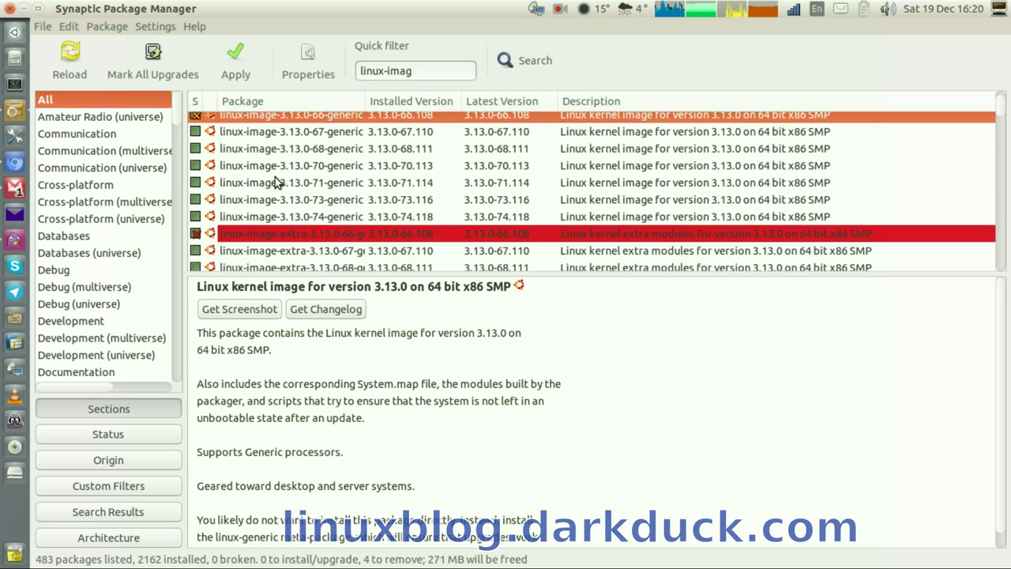
right_click(275, 237)
click(349, 326)
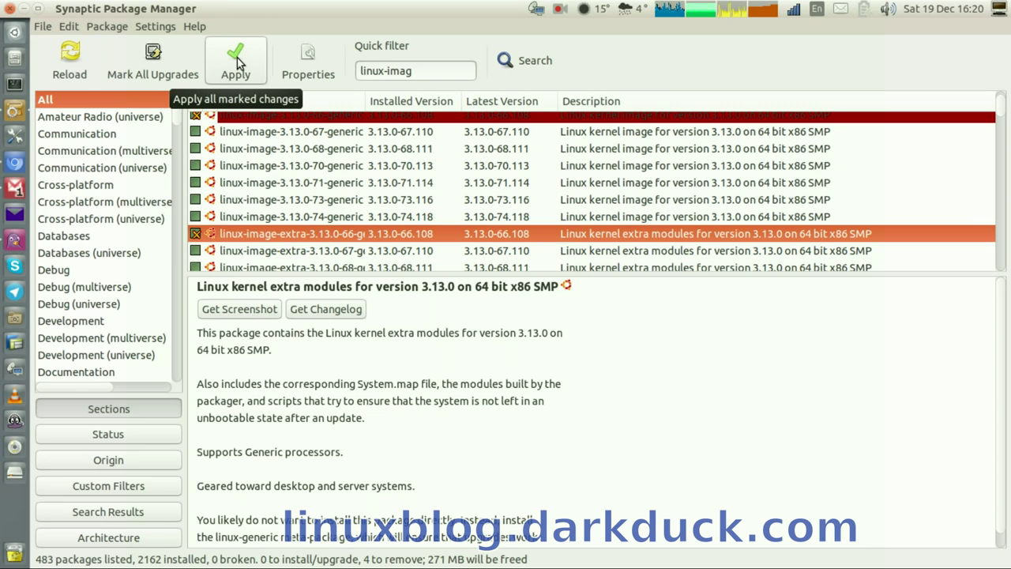
Apply all marked package removals, expand the progress details during the process, and close the finished report
click(239, 64)
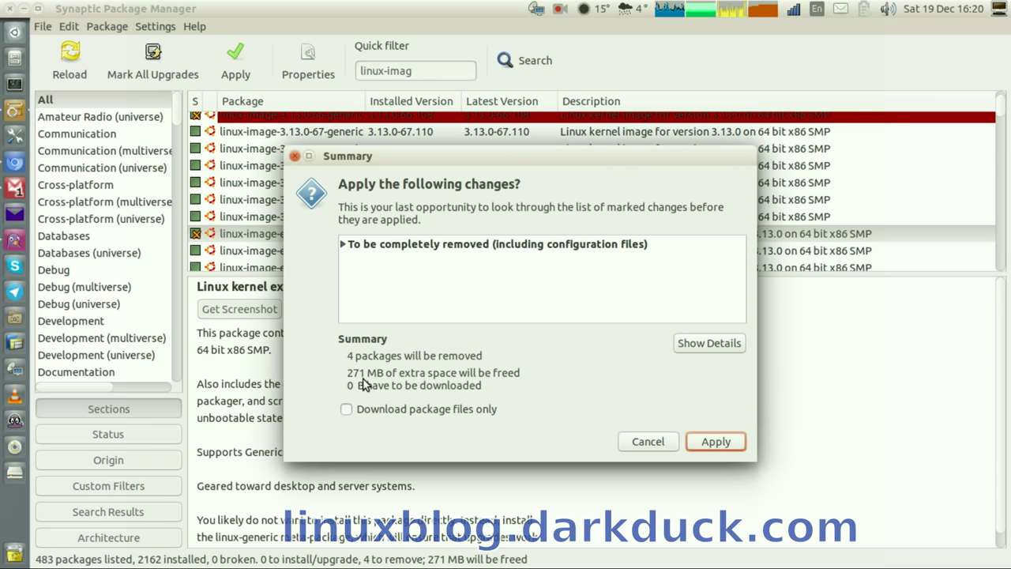
click(726, 444)
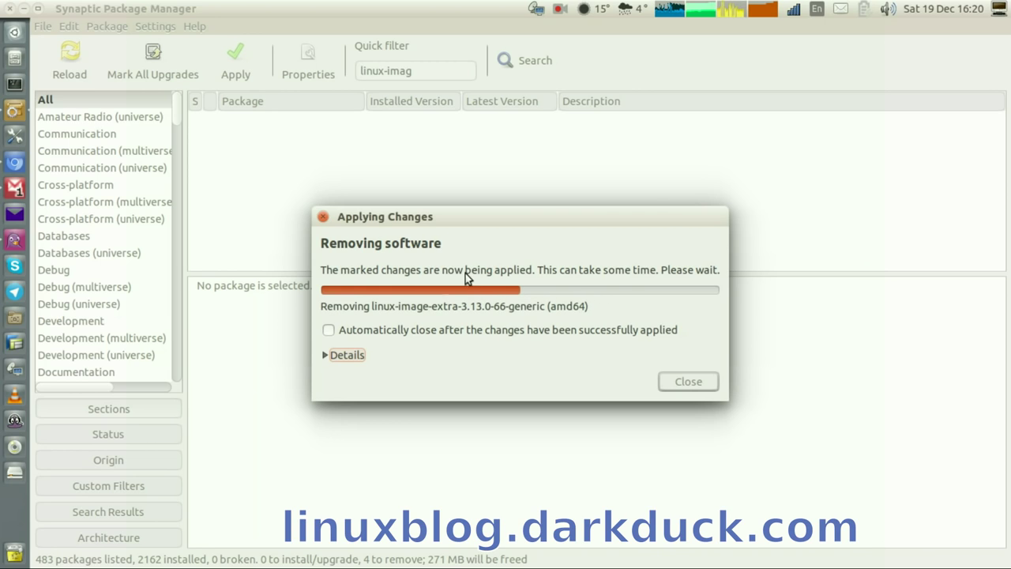
click(322, 355)
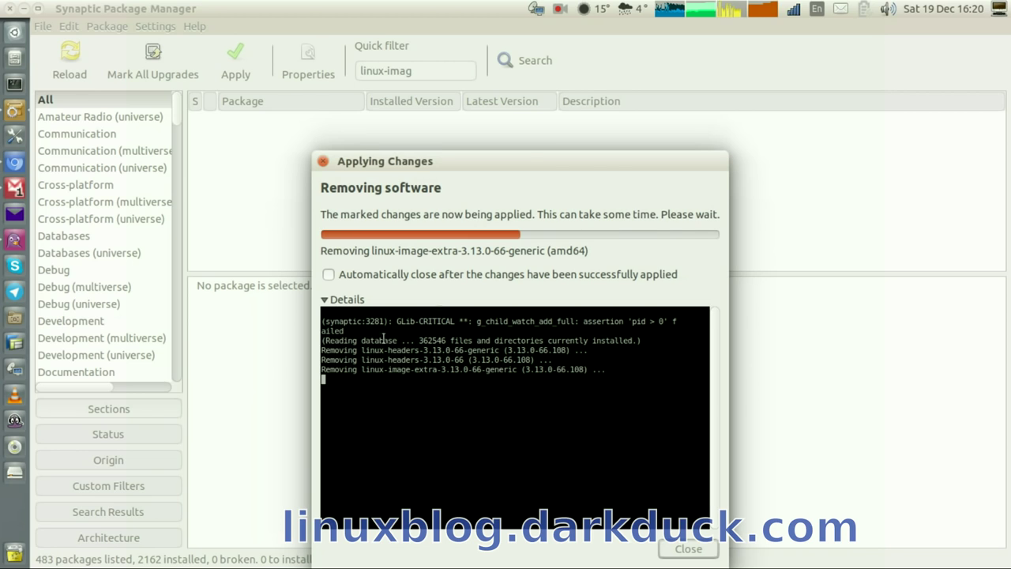
drag(572, 161, 574, 79)
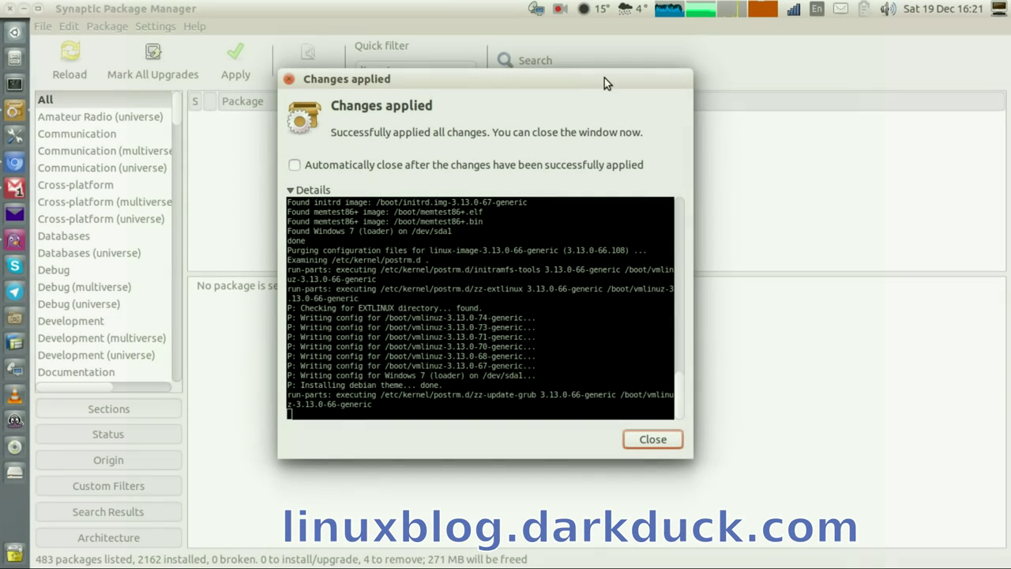
click(641, 441)
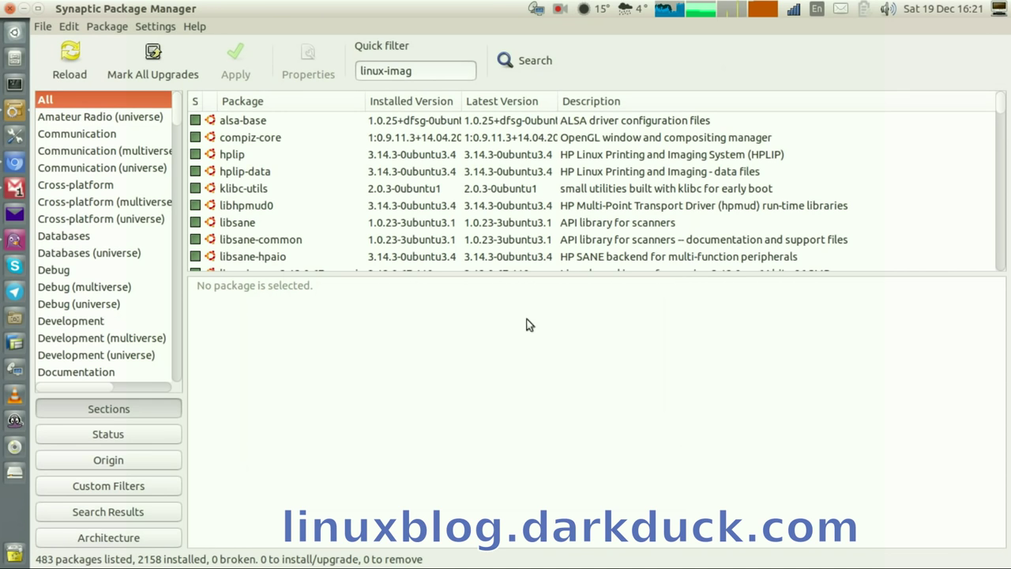
Select the linux-image-3.13.0-67-generic package in the filtered list
click(337, 212)
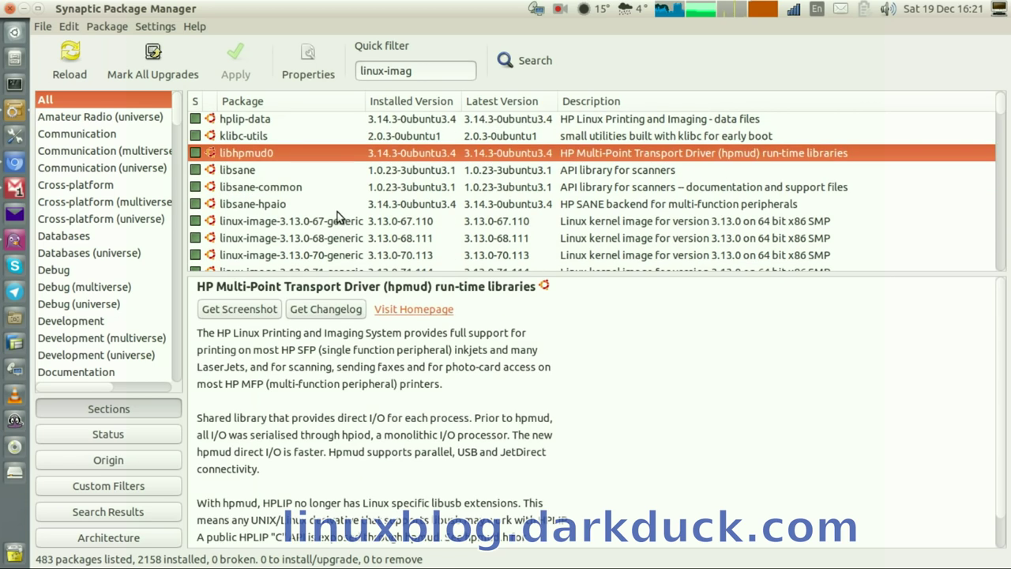
click(323, 221)
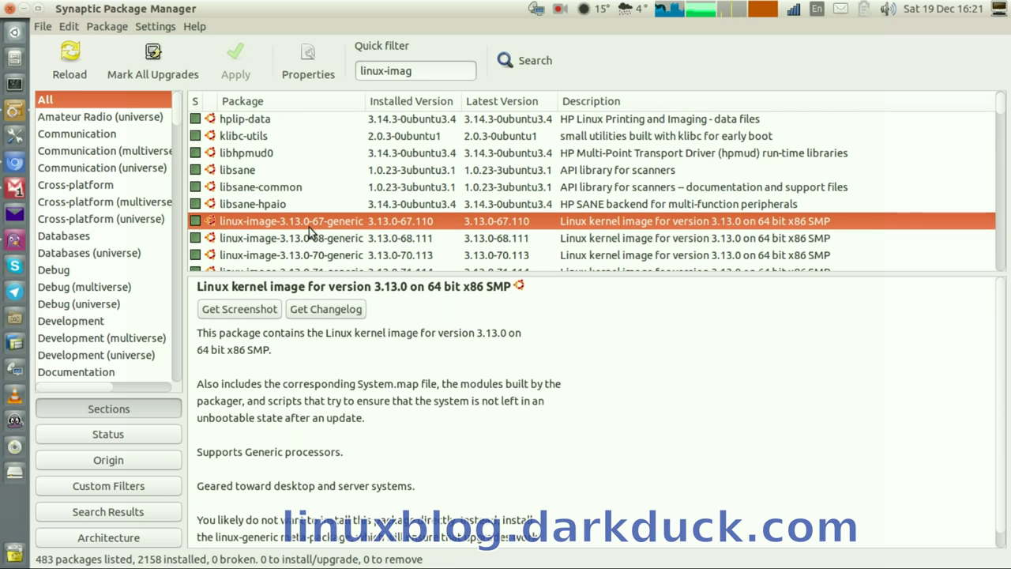